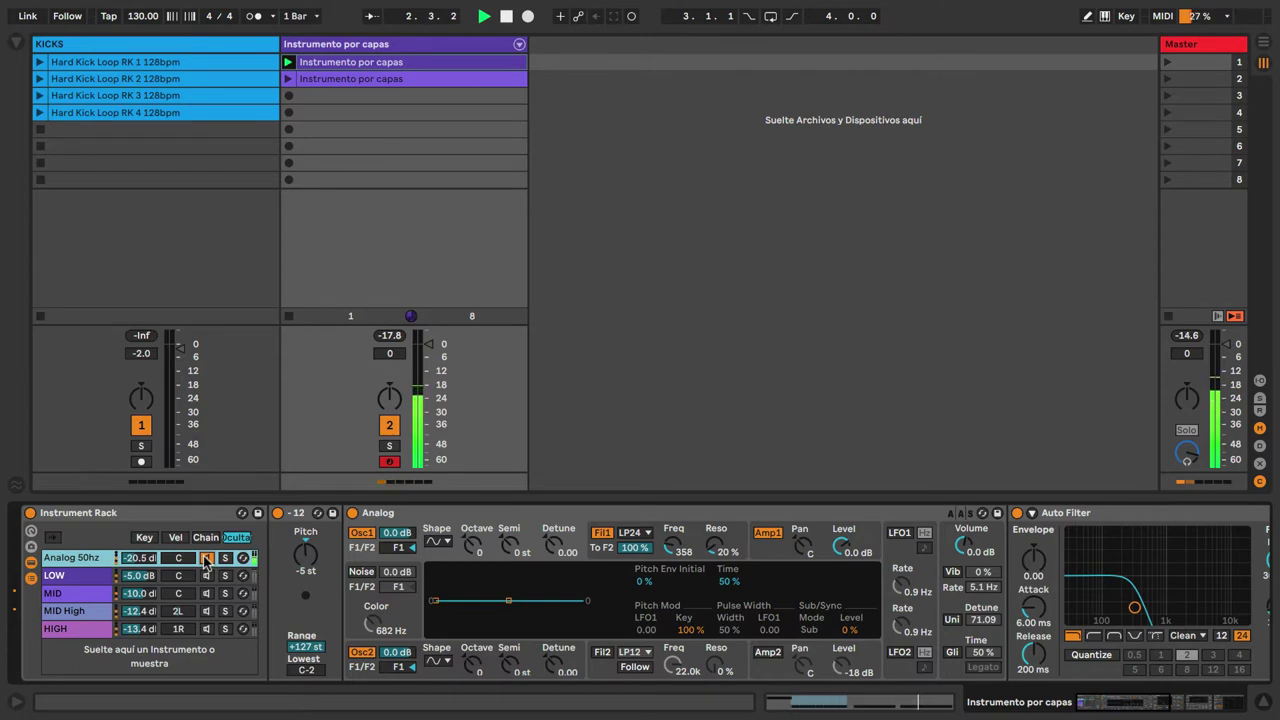
Step: Activate the LOW chain and deactivate the Analog 50hz chain in the Instrument Rack
click(67, 578)
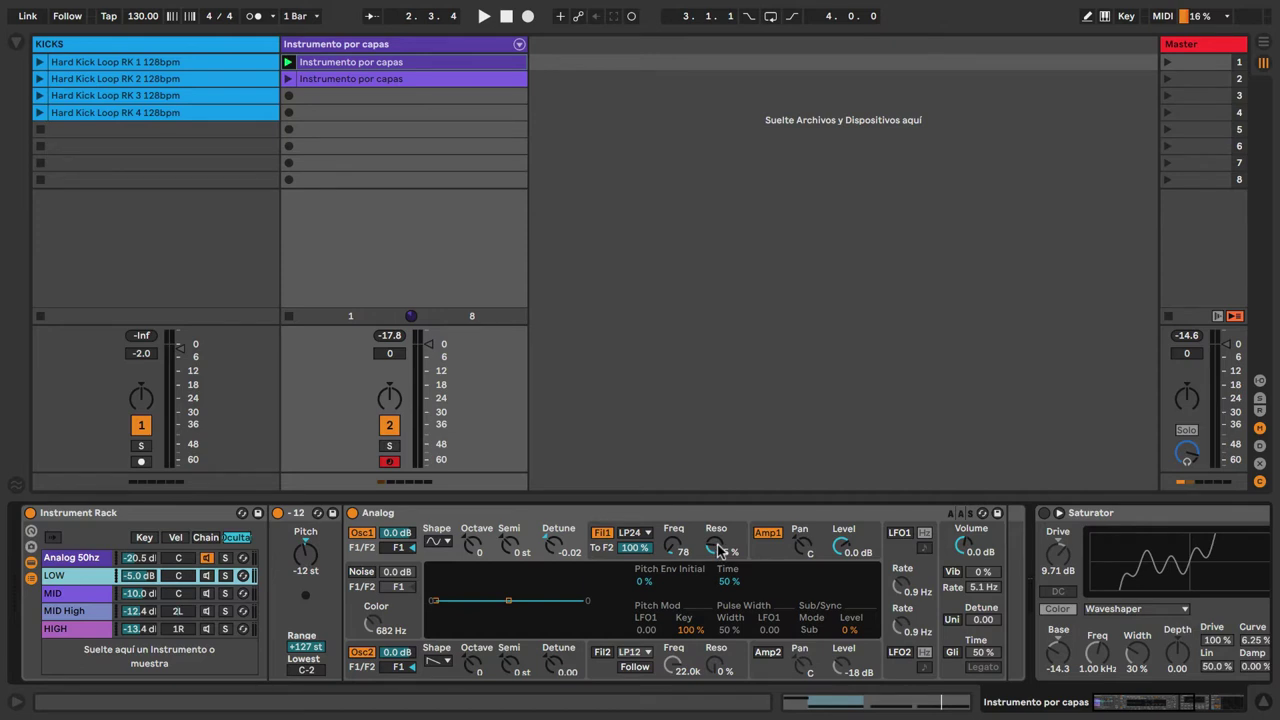
click(90, 593)
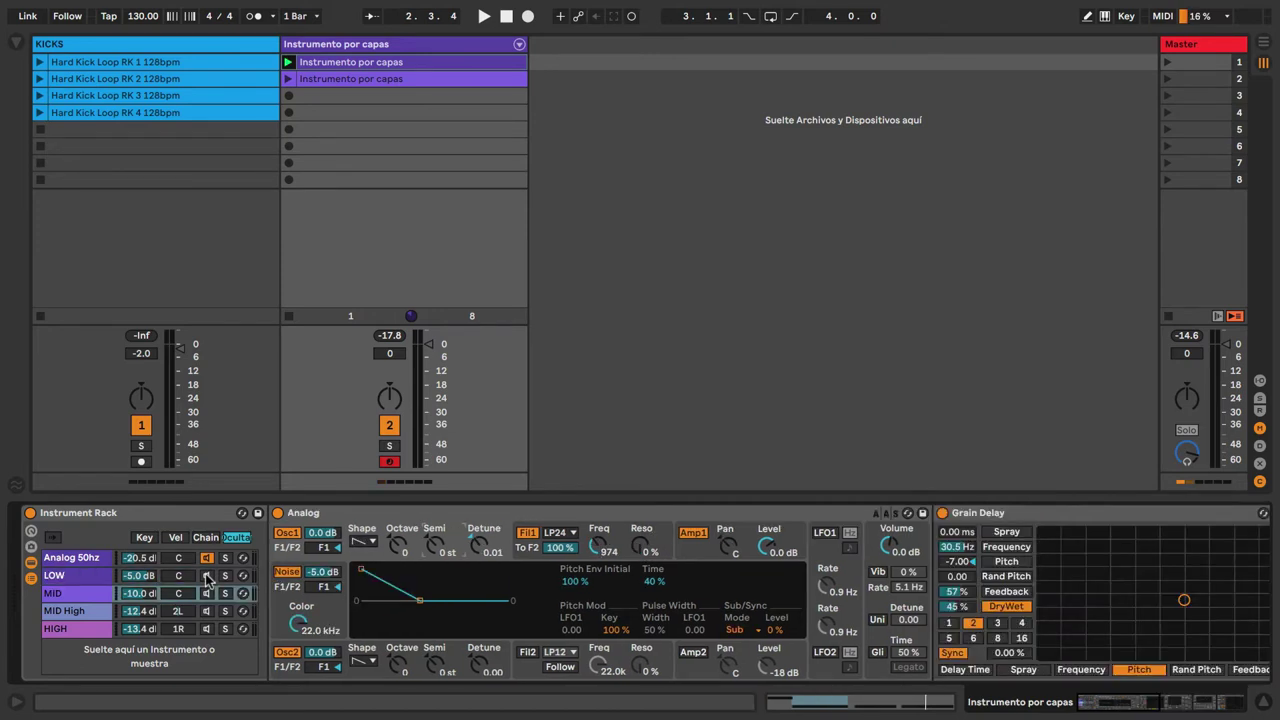
click(207, 578)
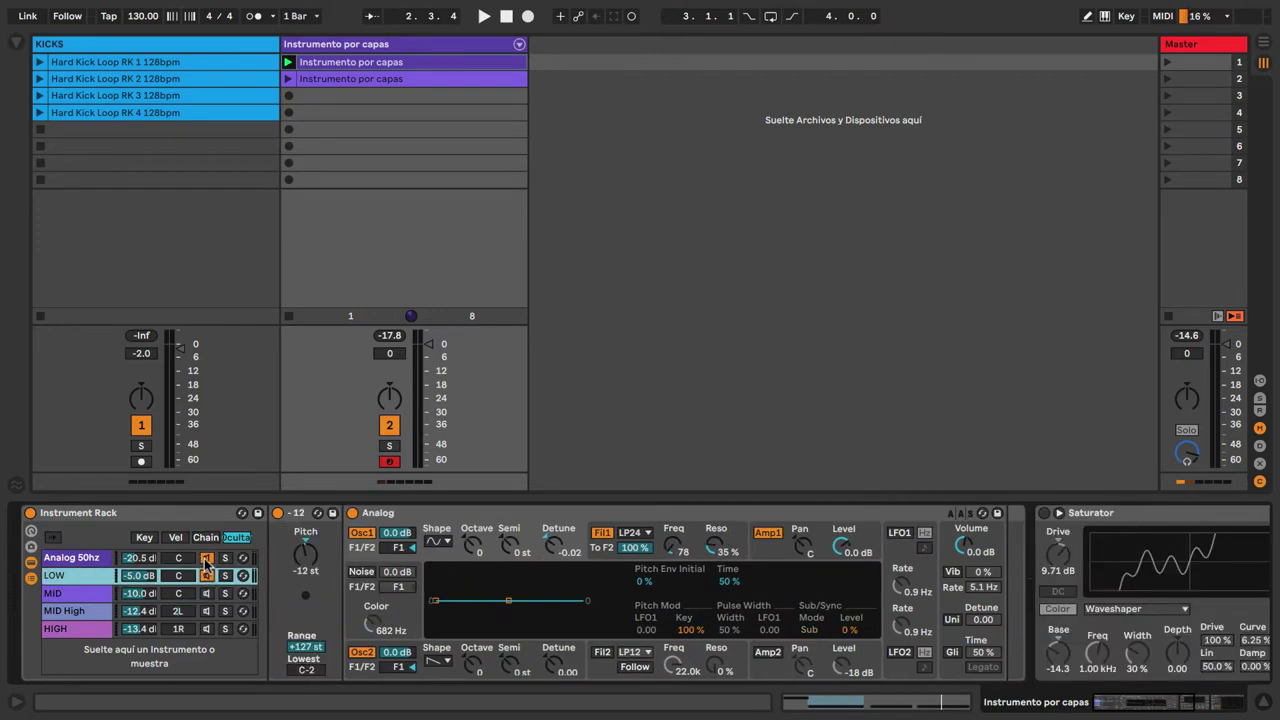
click(205, 564)
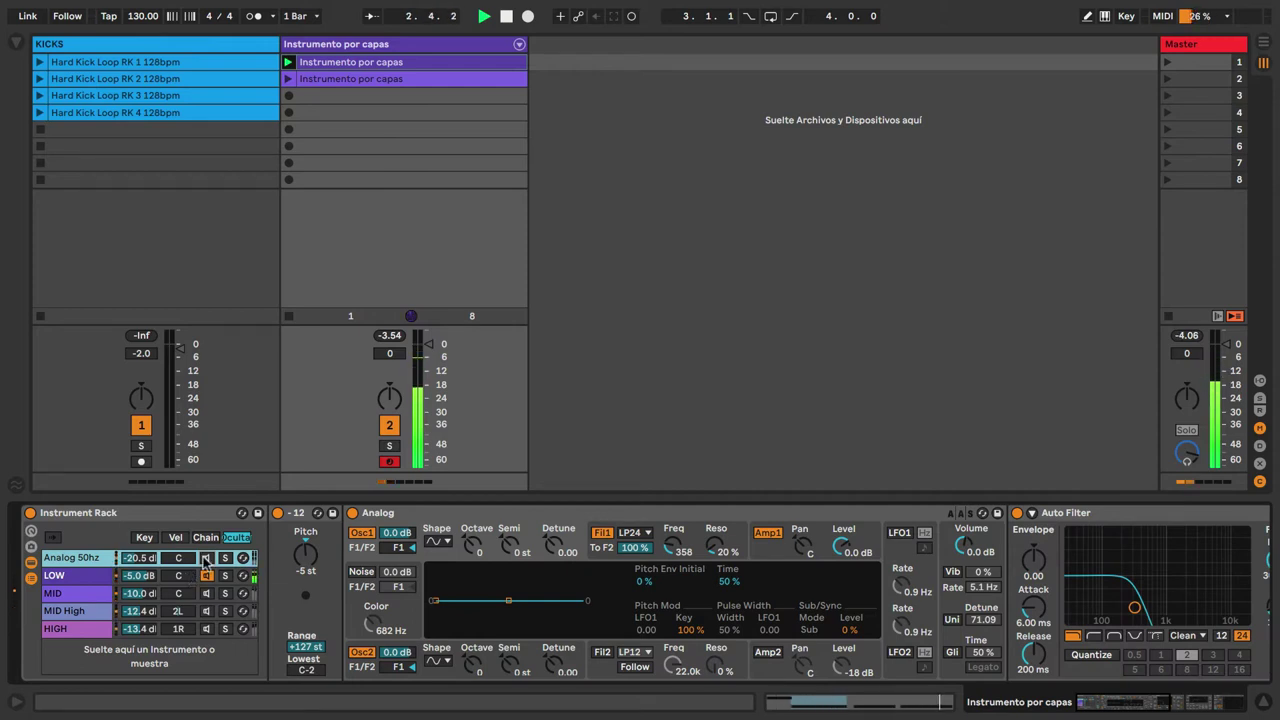
Step: Compare the LOW chain with and without the Analog 50hz layer during playback, leaving both chains deactivated
click(205, 561)
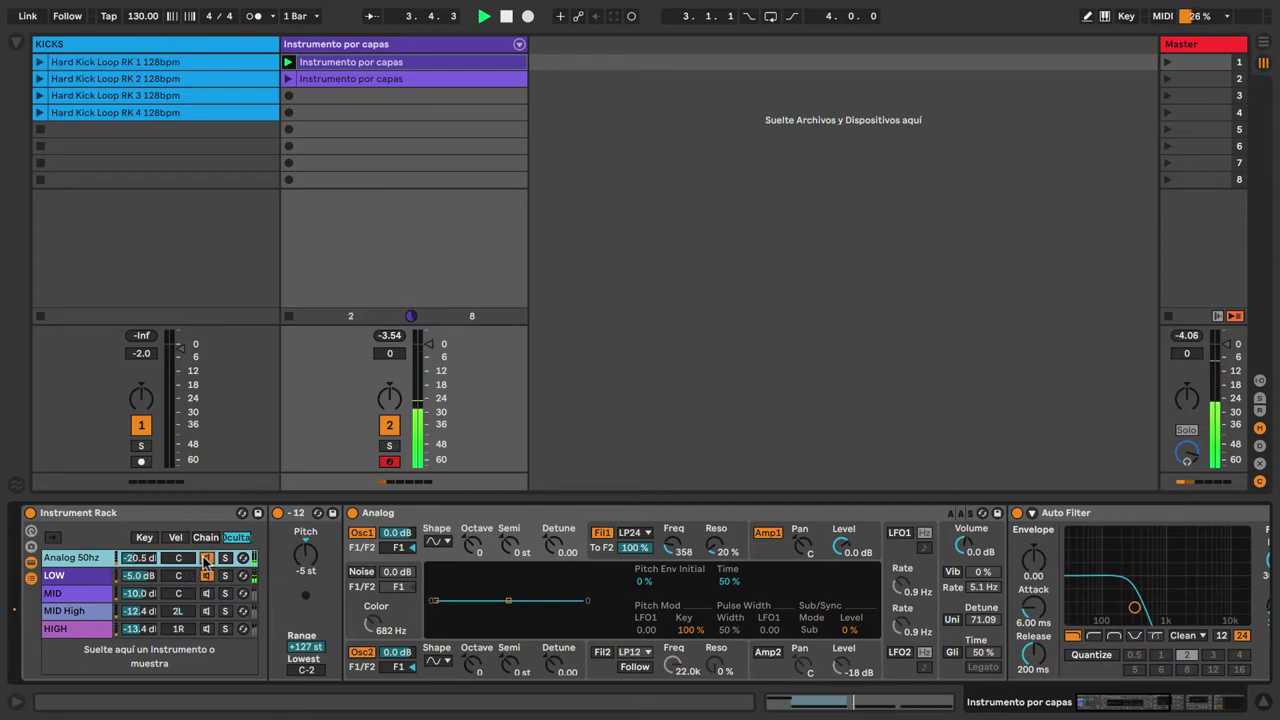
click(205, 558)
click(205, 575)
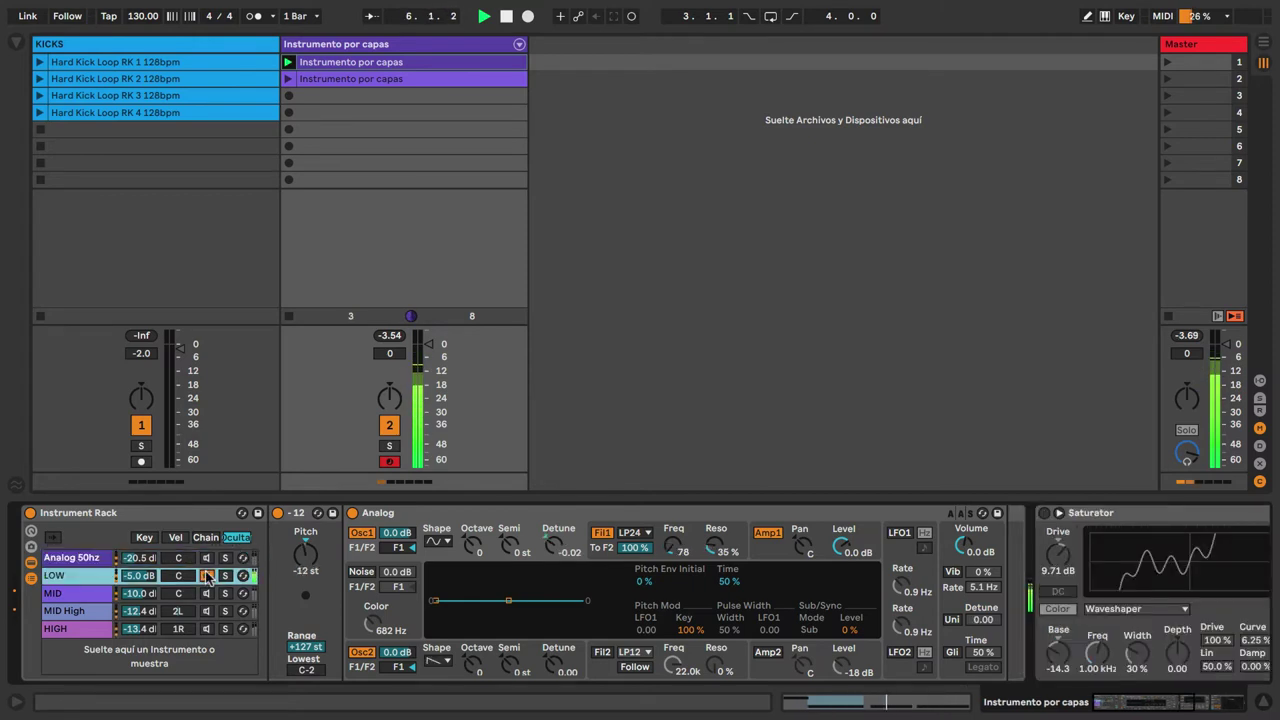
click(207, 577)
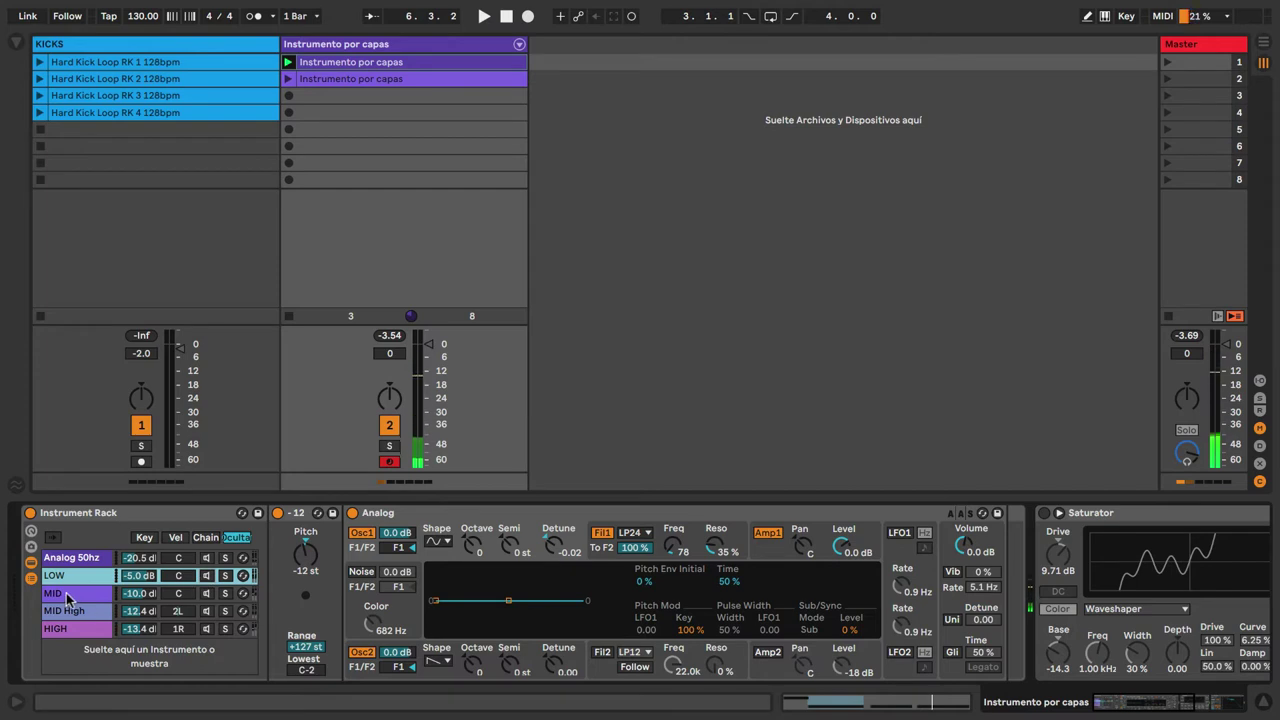
Step: Activate the MID chain and audition its Analog pitch envelope, switching the noise generator off and back on for comparison
click(205, 596)
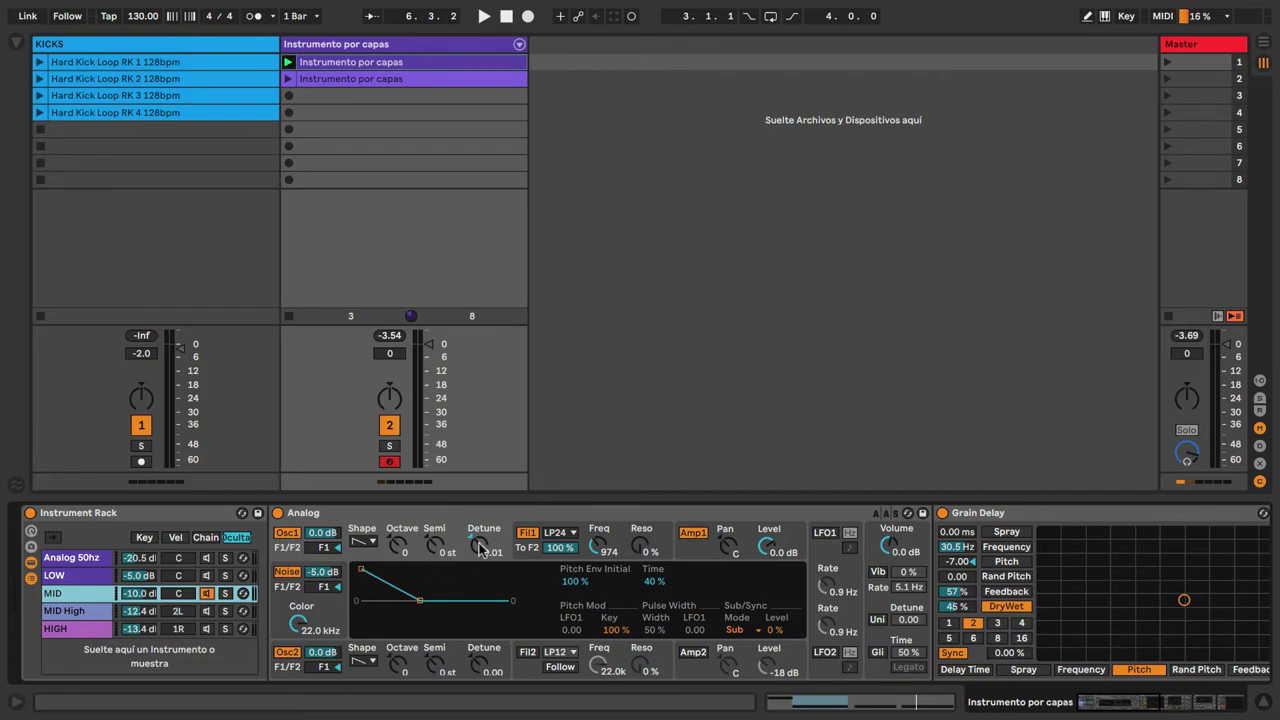
click(466, 582)
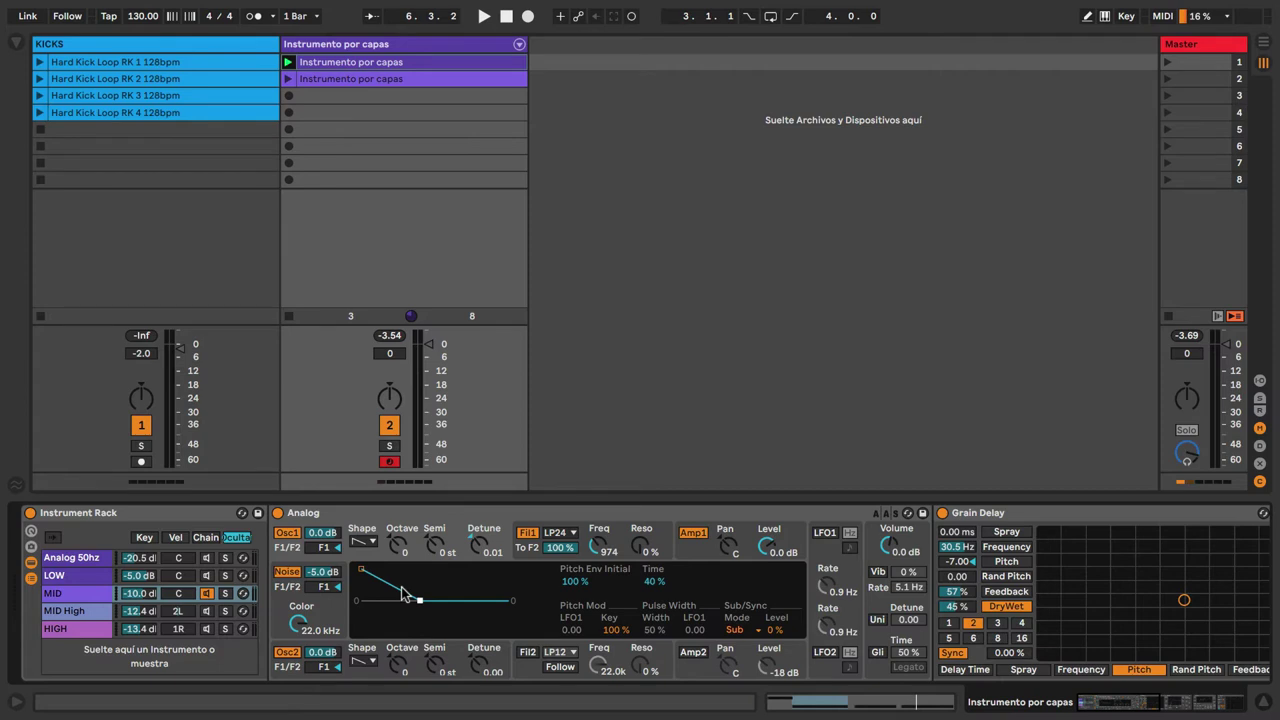
key(space)
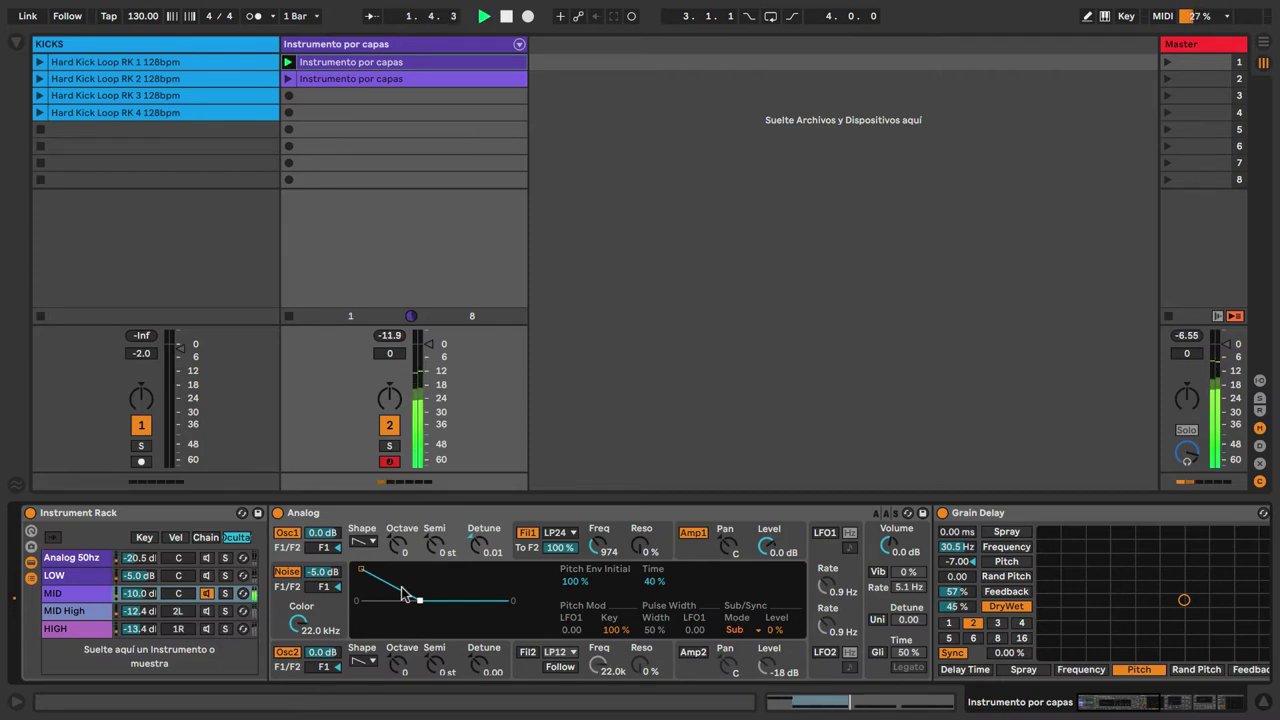
mouse_move(362, 569)
mouse_down()
mouse_move(361, 601)
mouse_move(361, 569)
mouse_up()
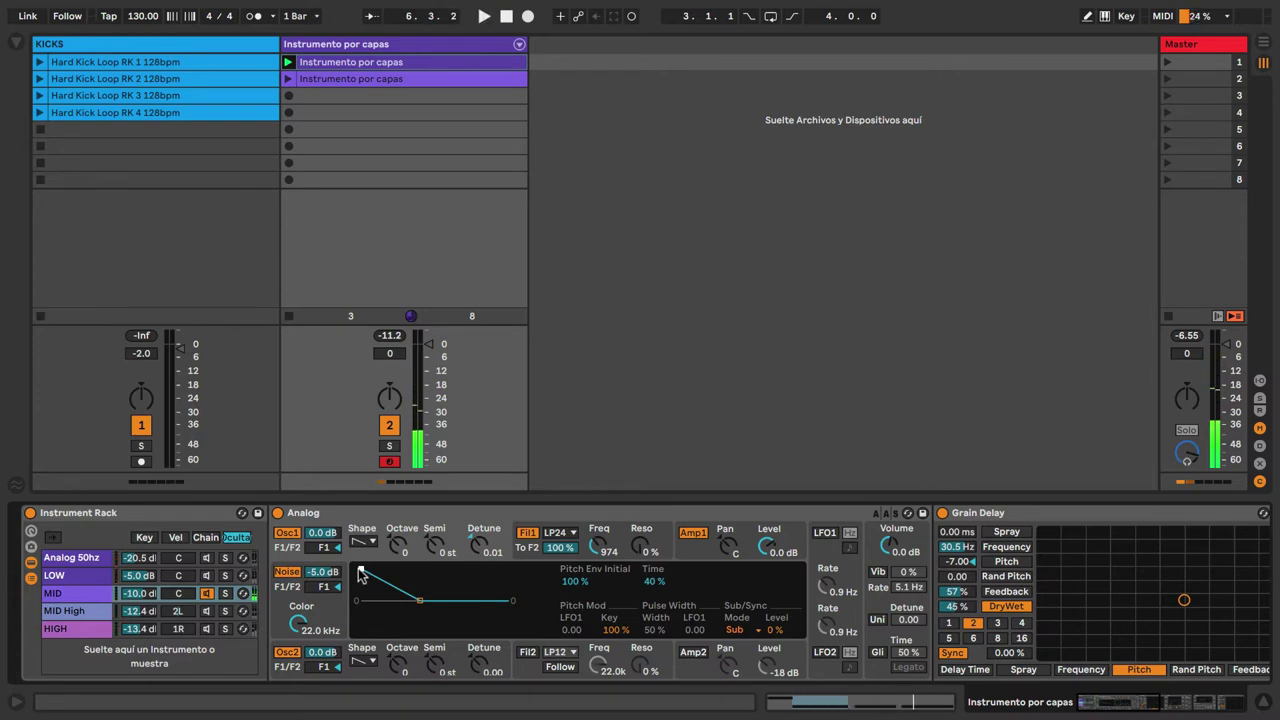
click(286, 572)
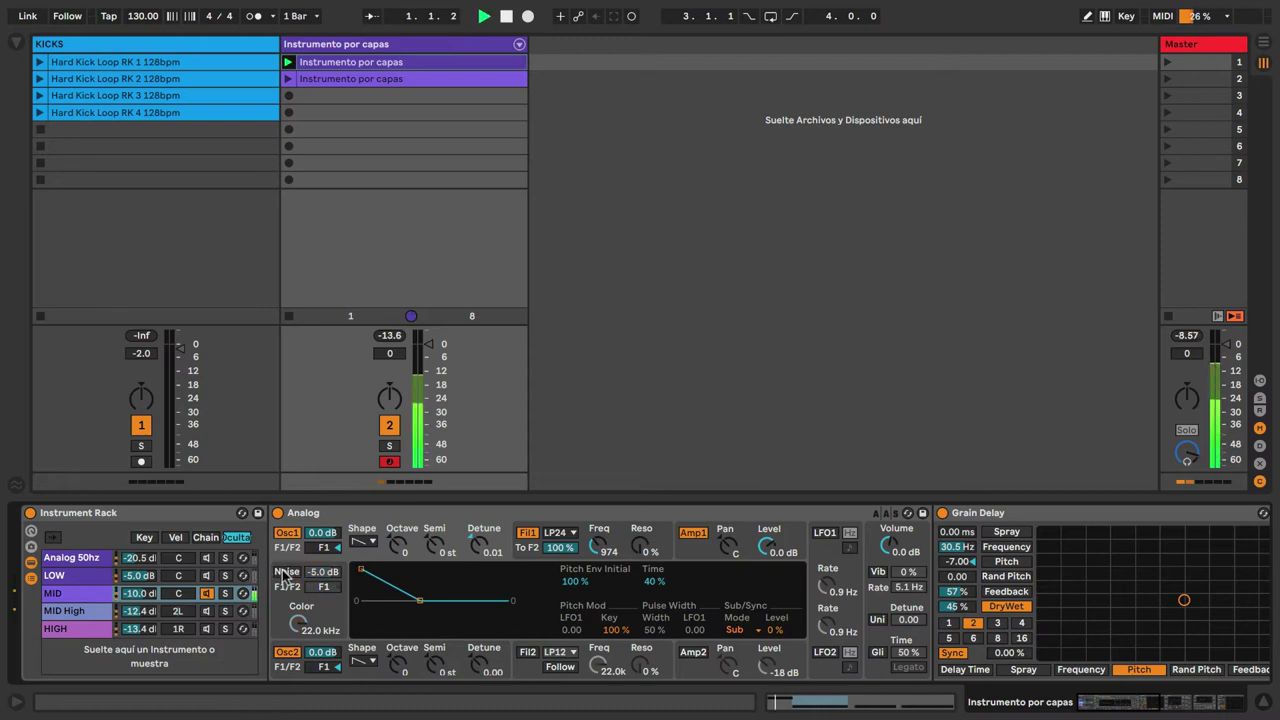
click(286, 572)
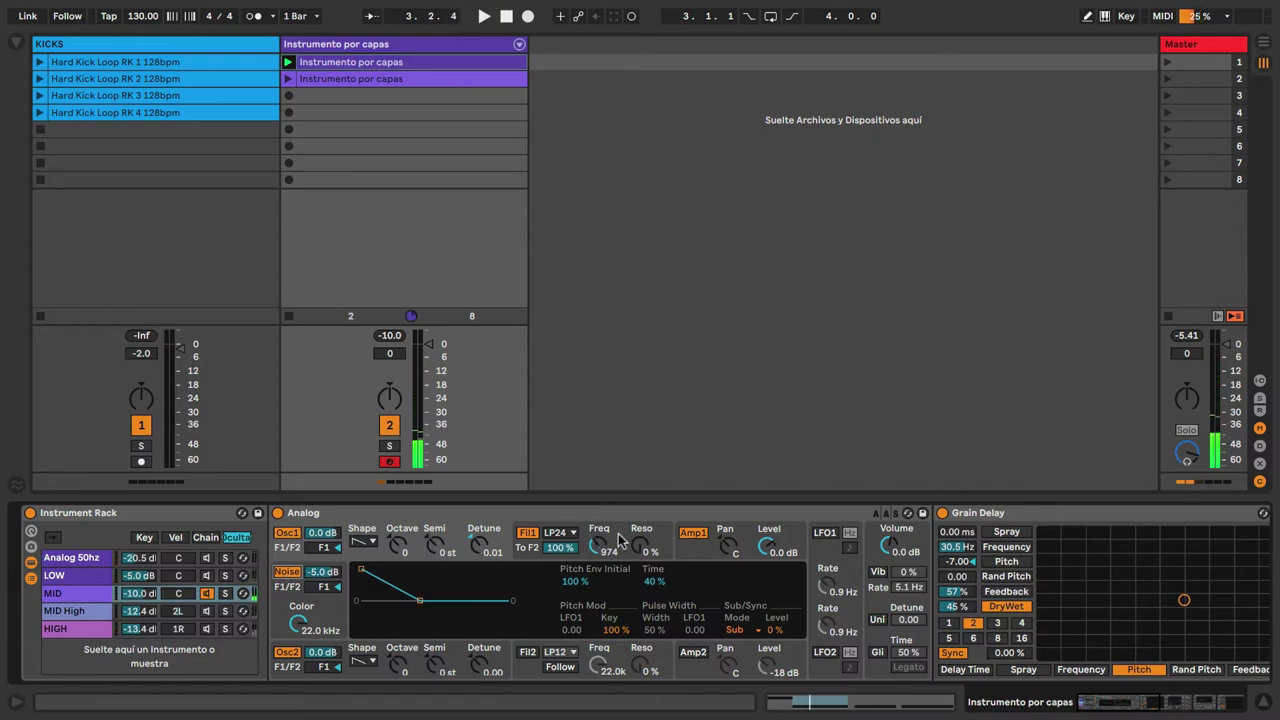
Step: Bypass and re-enable Grain Delay on the MID chain to compare the sound with and without the effect
click(942, 513)
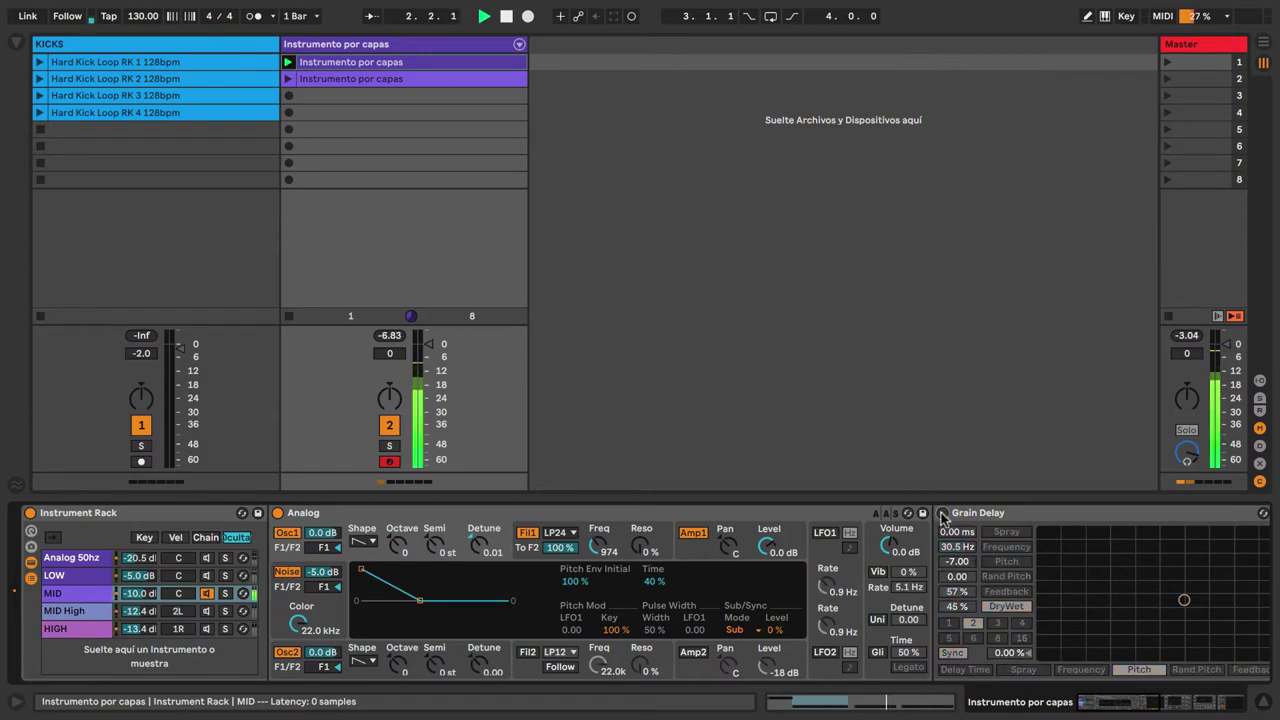
drag(1108, 704, 1118, 710)
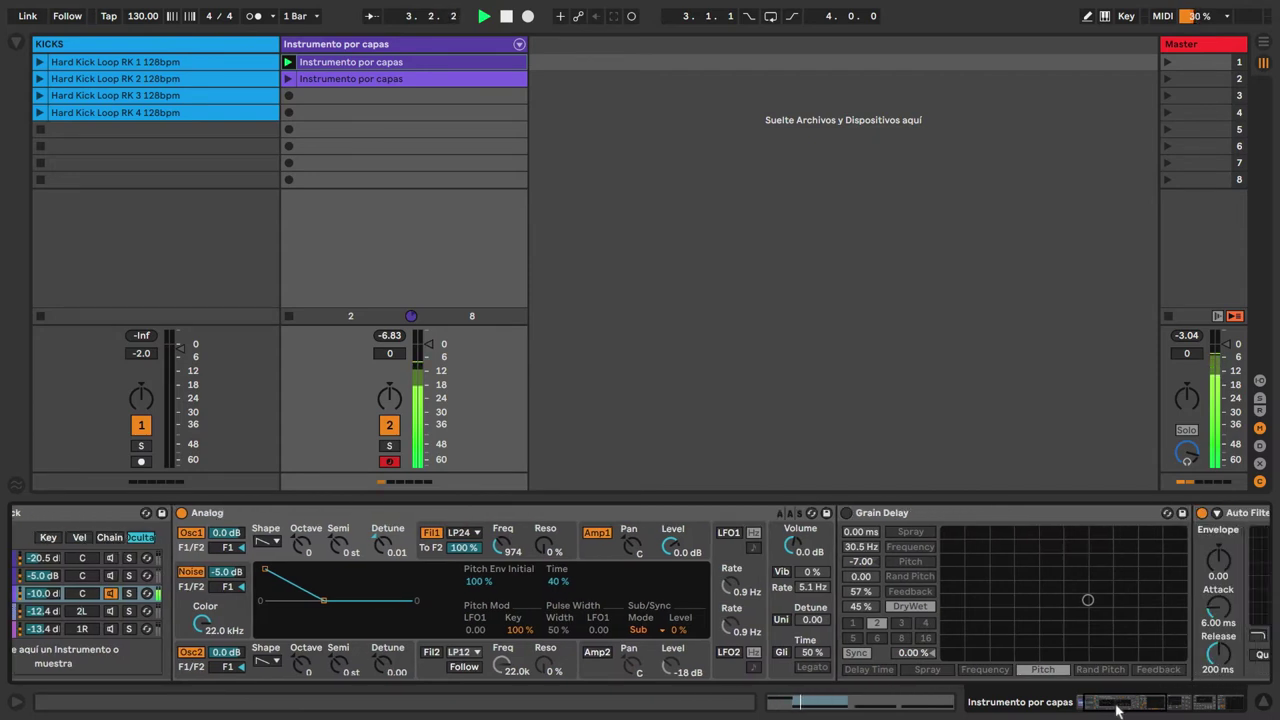
click(845, 513)
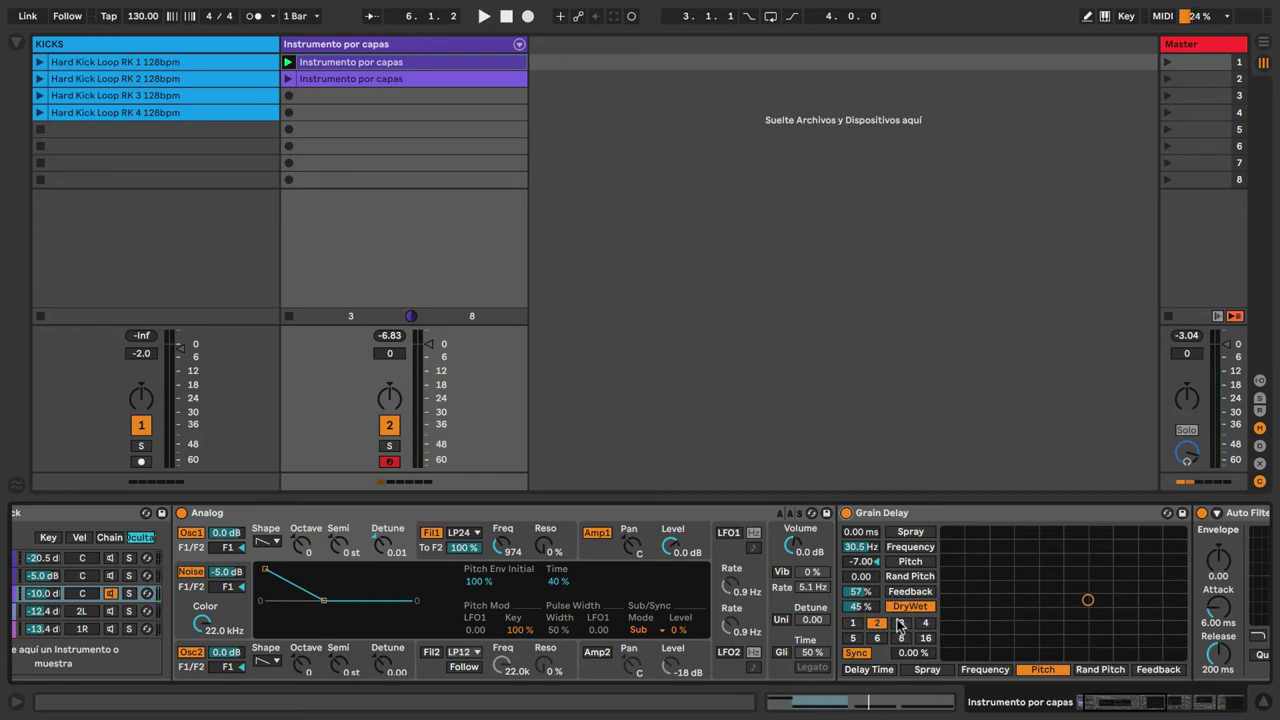
key(space)
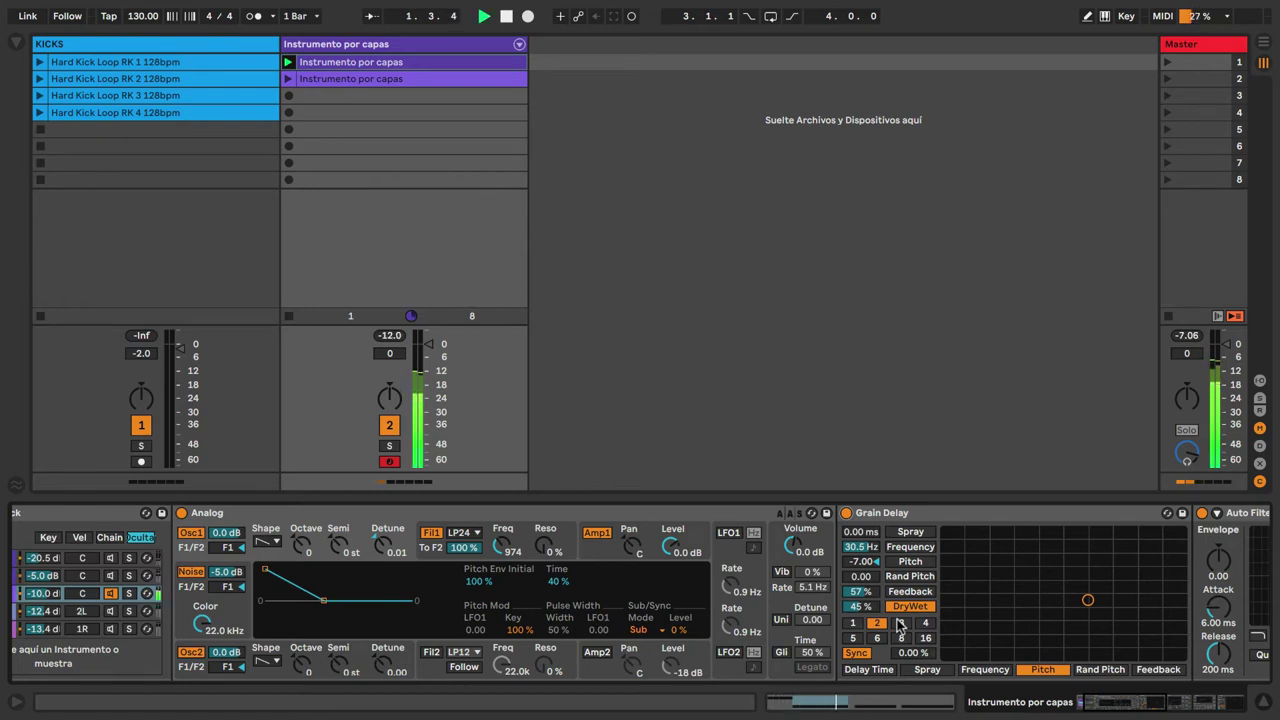
Step: Replace MID with MID High as the active chain and play the layer without Spectral Resonator
drag(1093, 703, 971, 698)
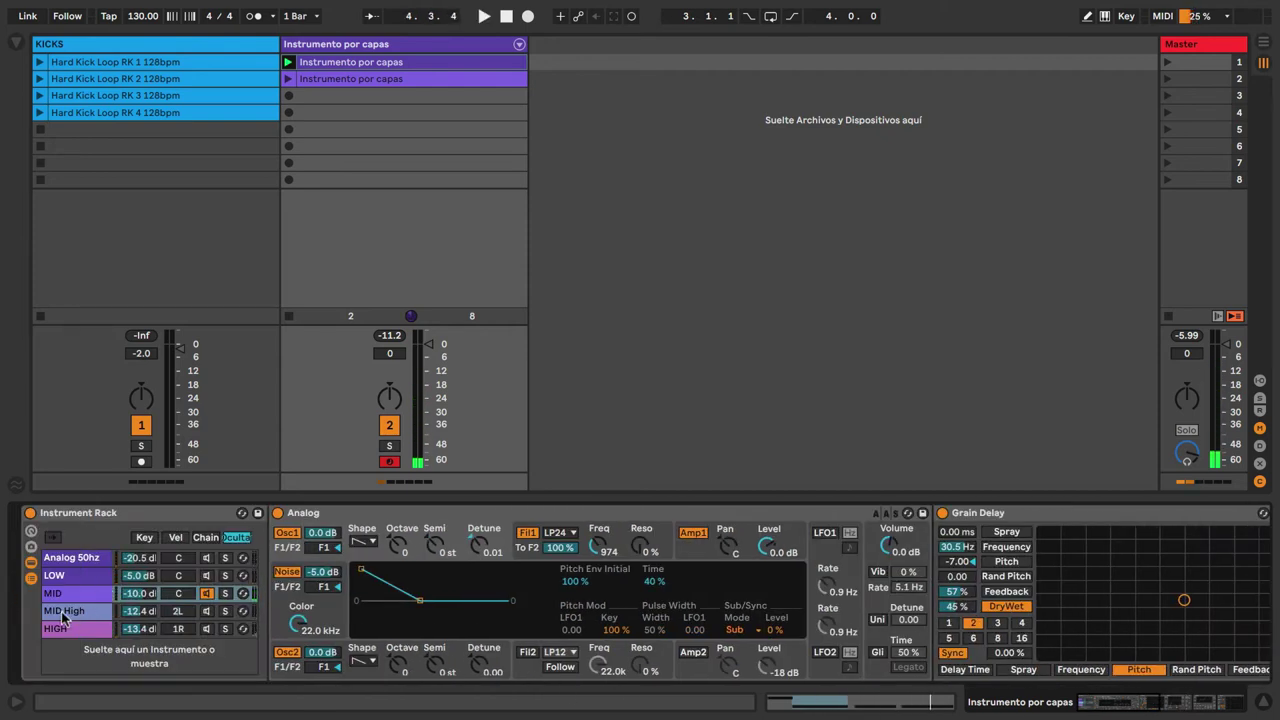
click(63, 611)
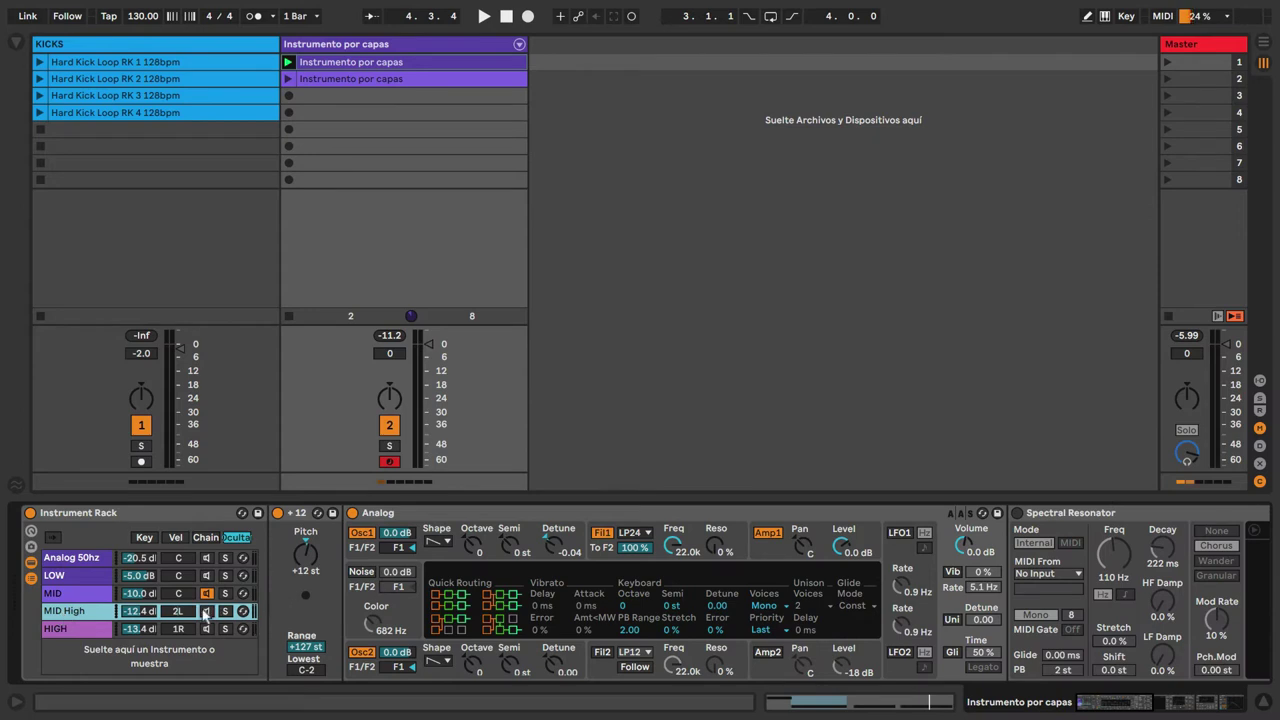
key(space)
key(space)
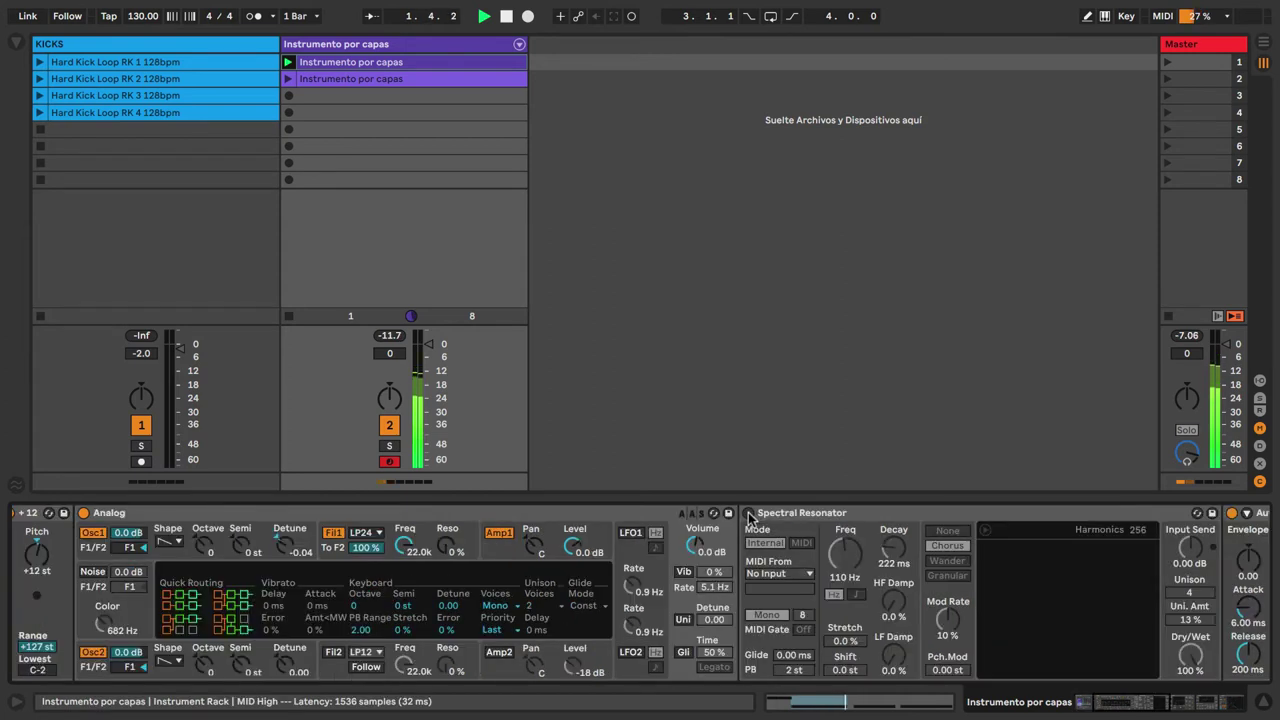
Step: Enable Spectral Resonator on the MID High chain and examine the Auto Filter that follows it during playback
click(748, 513)
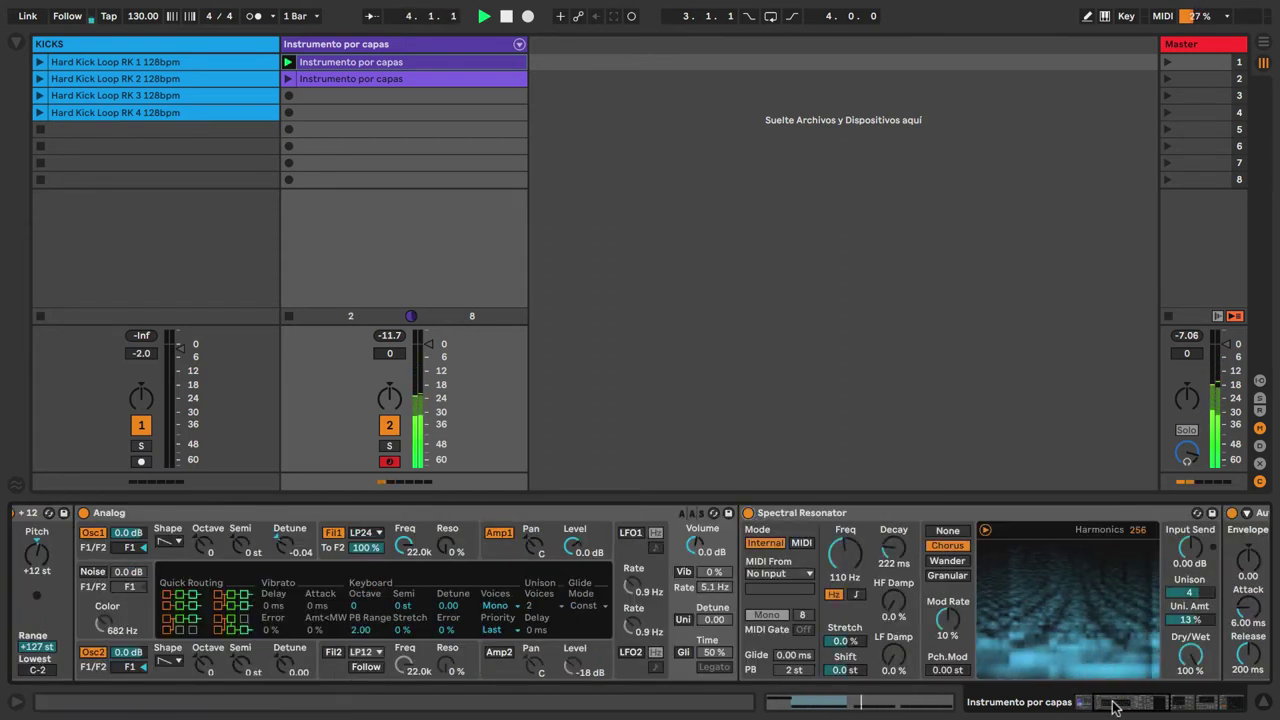
drag(1116, 704, 1150, 704)
mouse_move(912, 607)
mouse_down()
mouse_move(976, 603)
mouse_move(893, 604)
mouse_move(911, 604)
mouse_up()
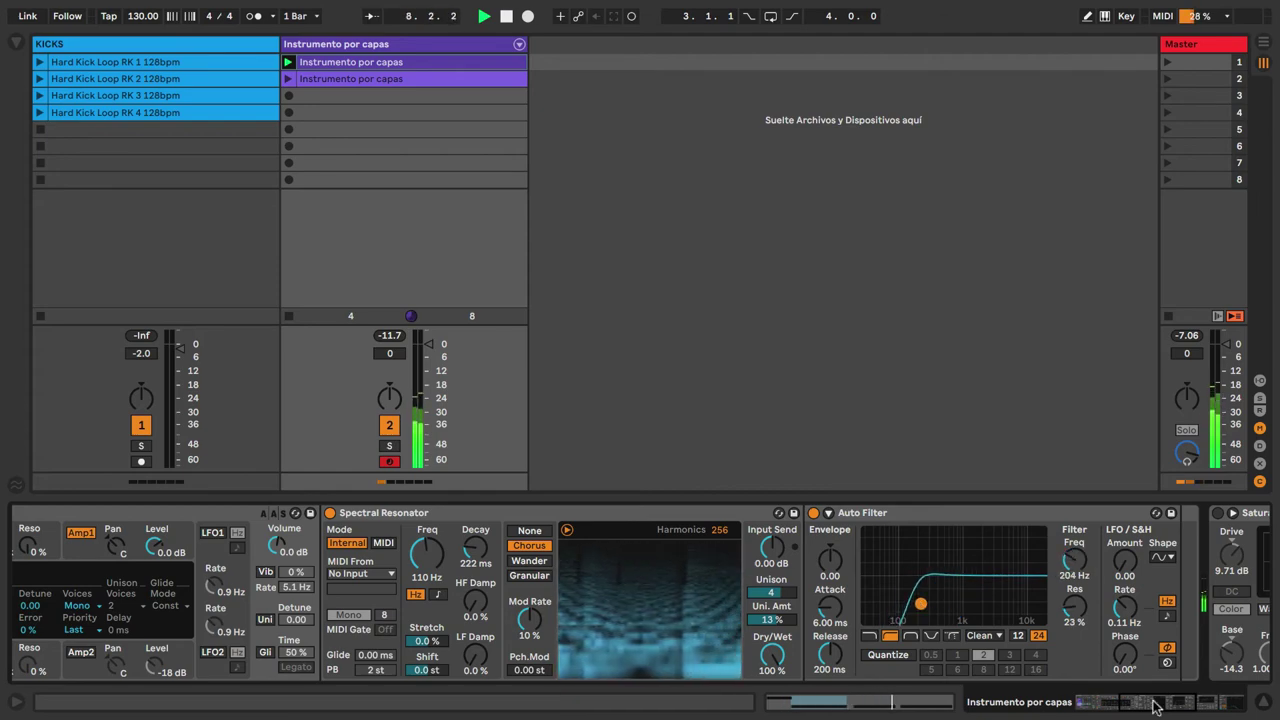
Step: Deactivate the MID High chain and inspect the Echo settings on the HIGH chain
drag(1154, 706, 901, 703)
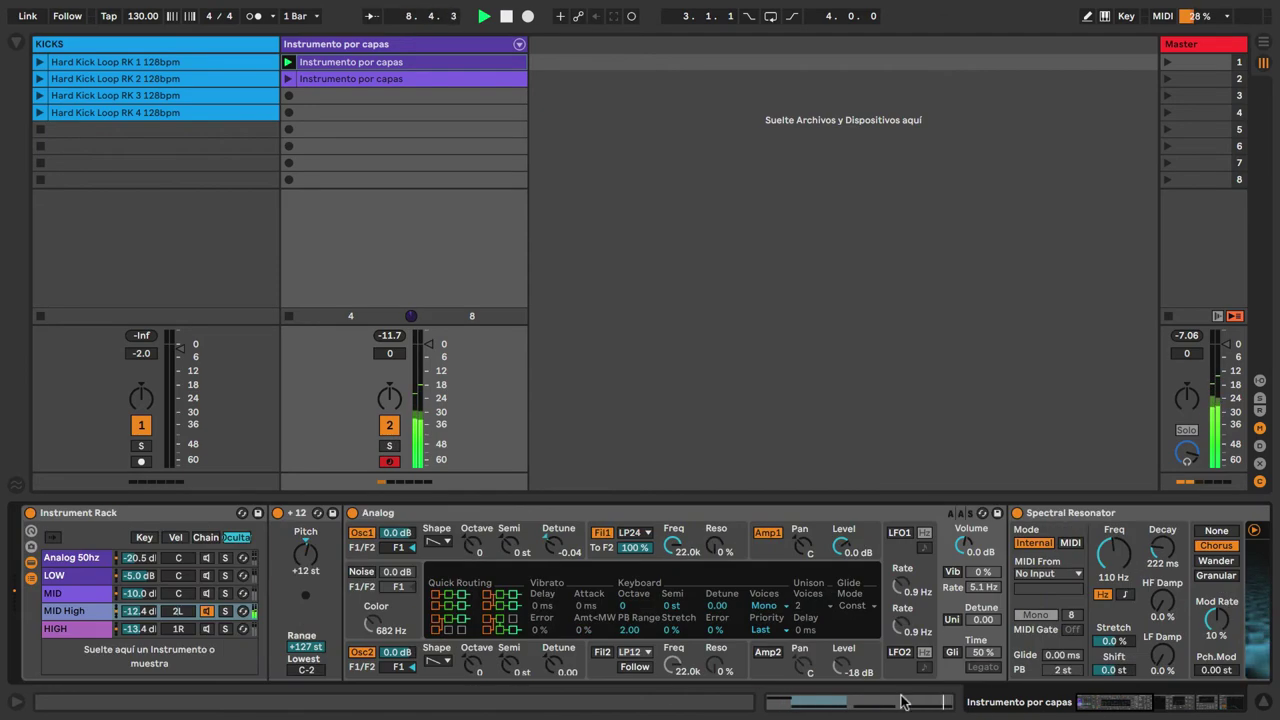
click(198, 619)
click(70, 628)
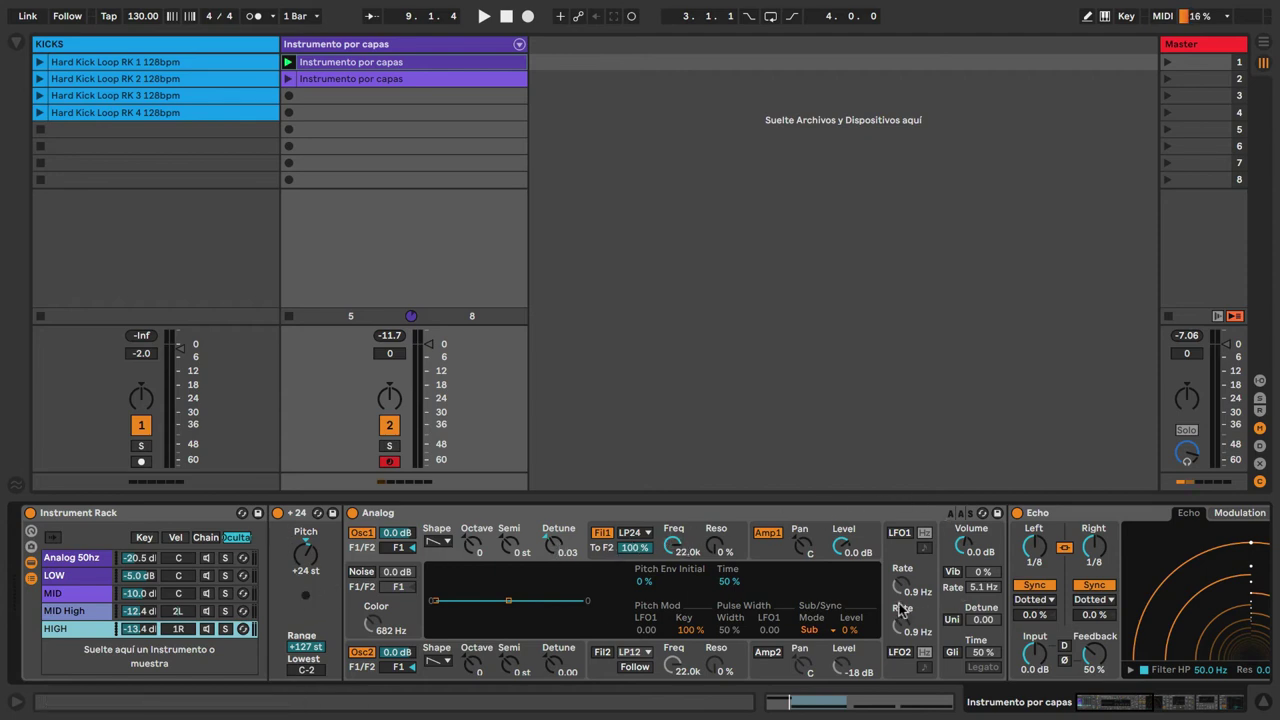
click(1118, 707)
drag(1118, 707, 1140, 707)
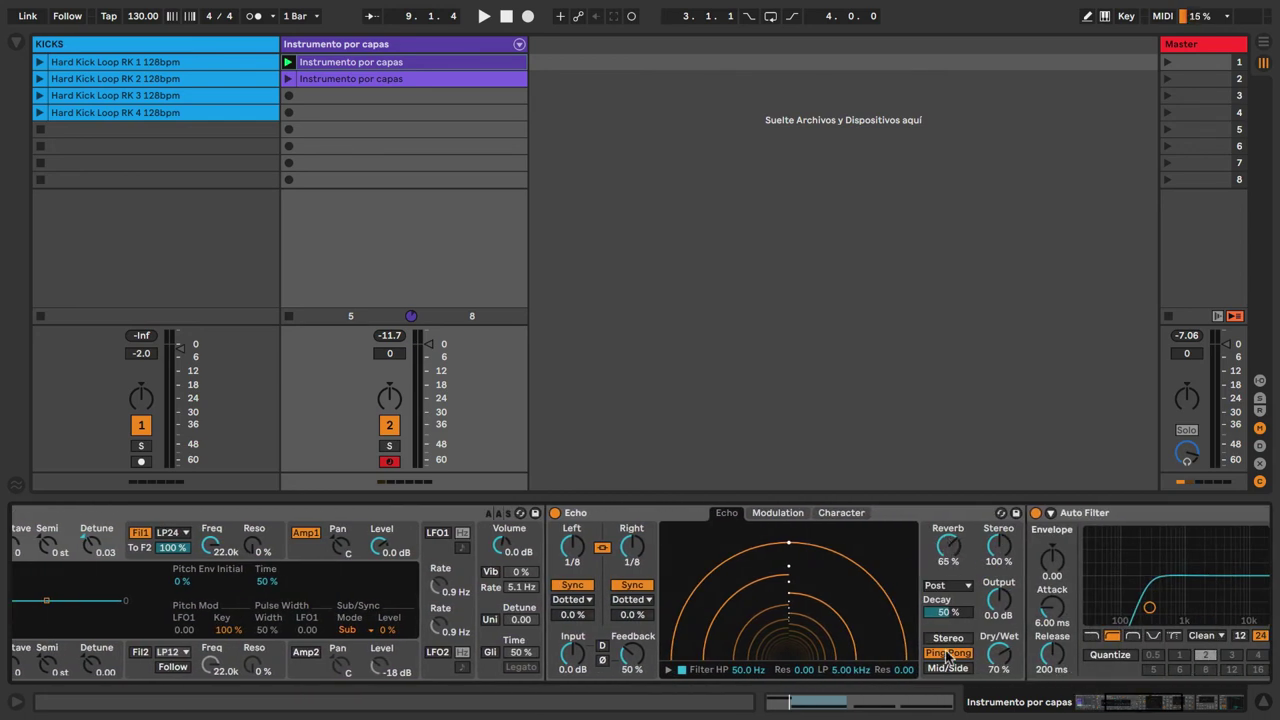
drag(1136, 702, 1085, 705)
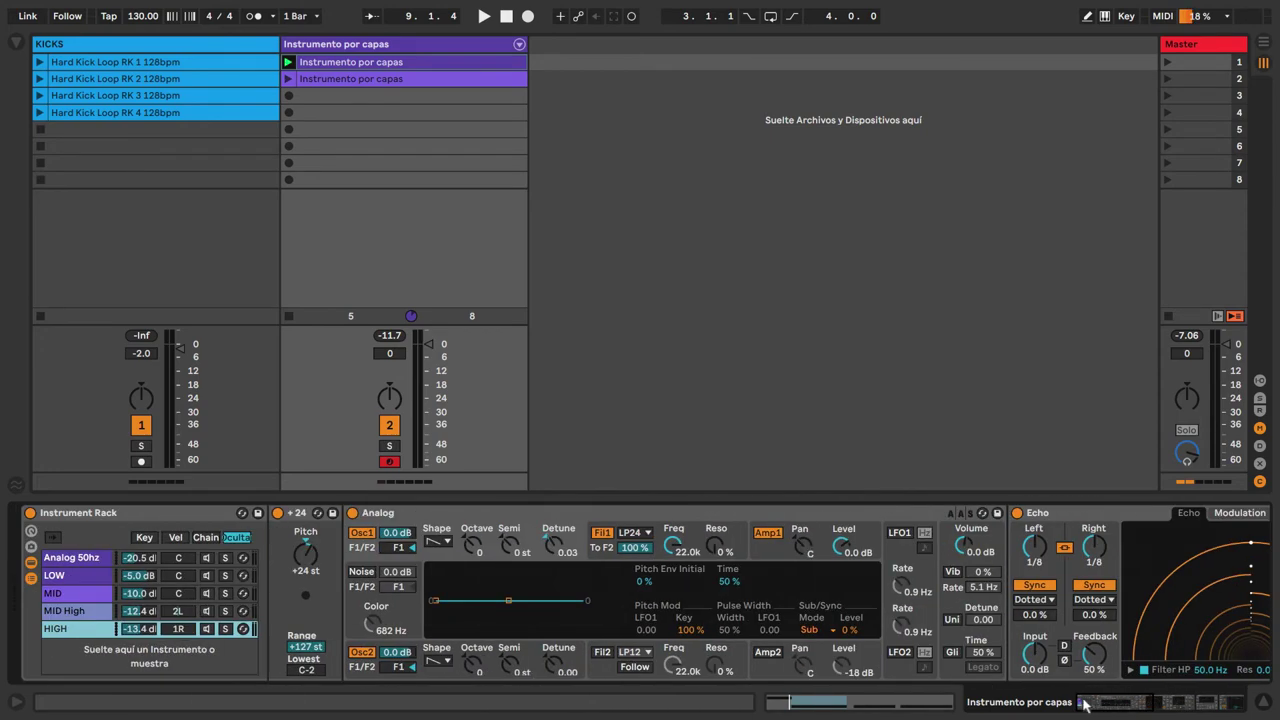
Step: Solo the chains cumulatively from HIGH to Analog 50hz during playback and set the LOW chain's volume to -6.8 dB
click(226, 629)
key(space)
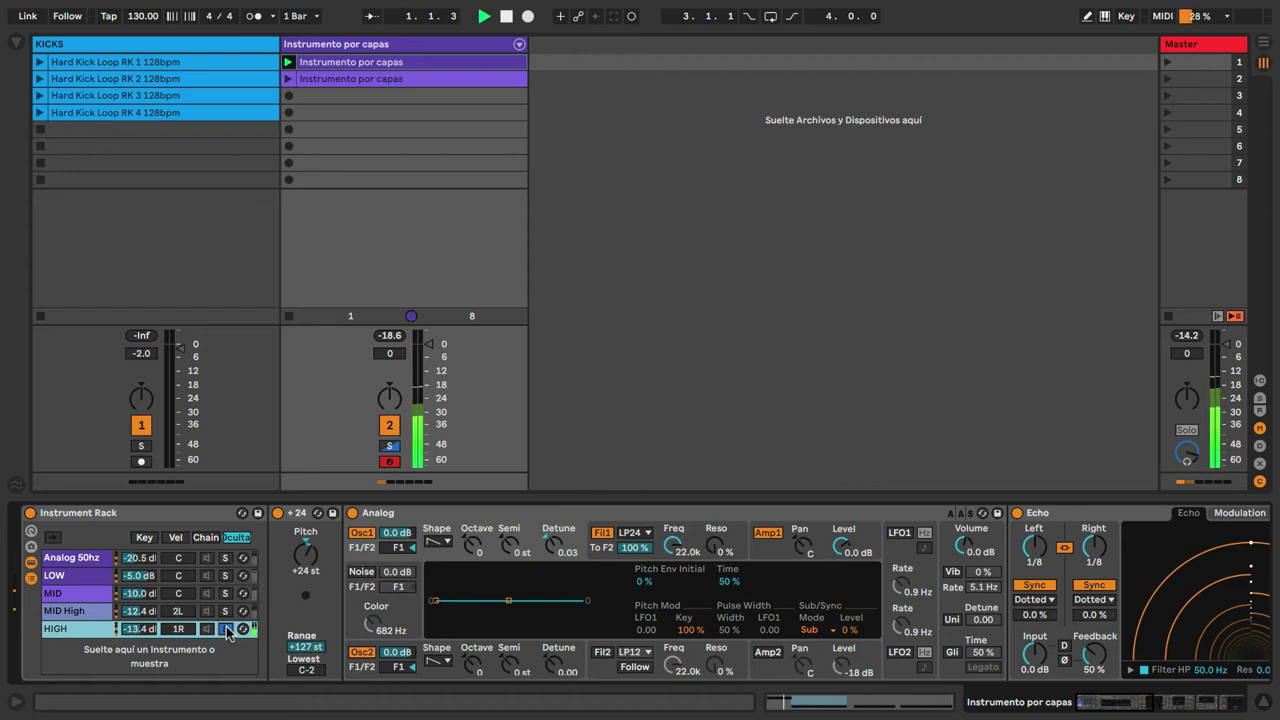
click(227, 612)
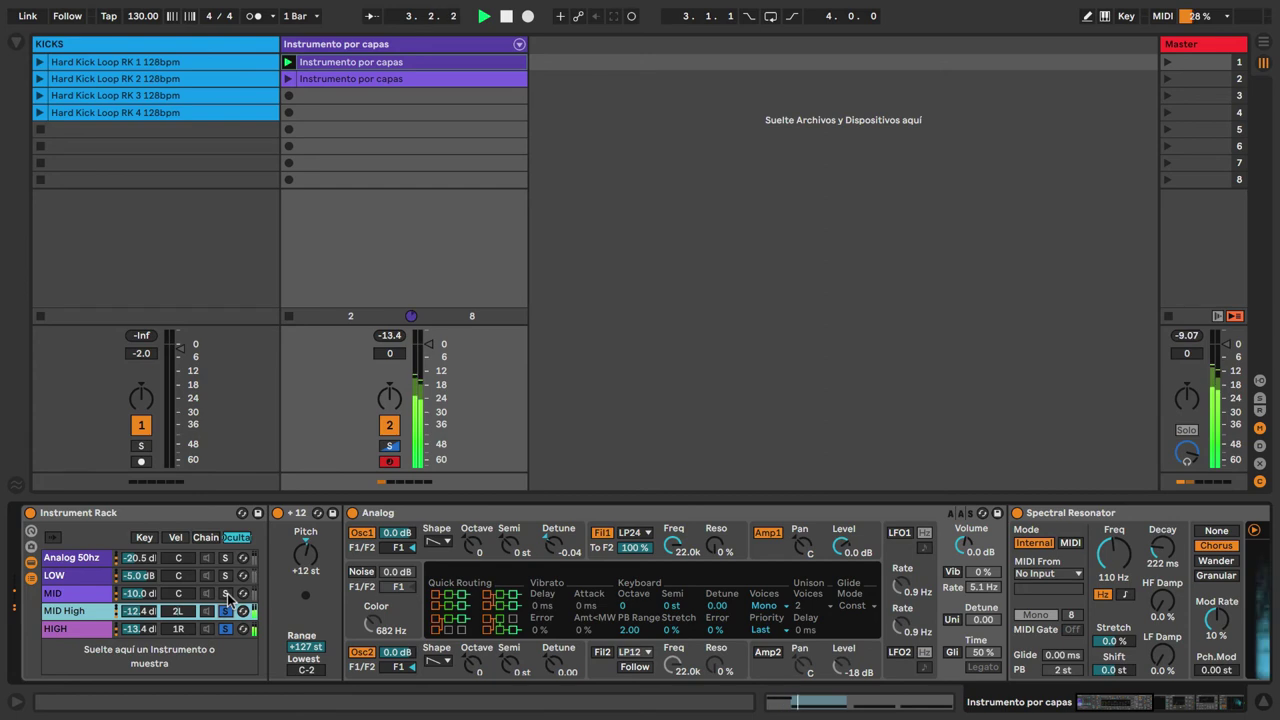
click(227, 597)
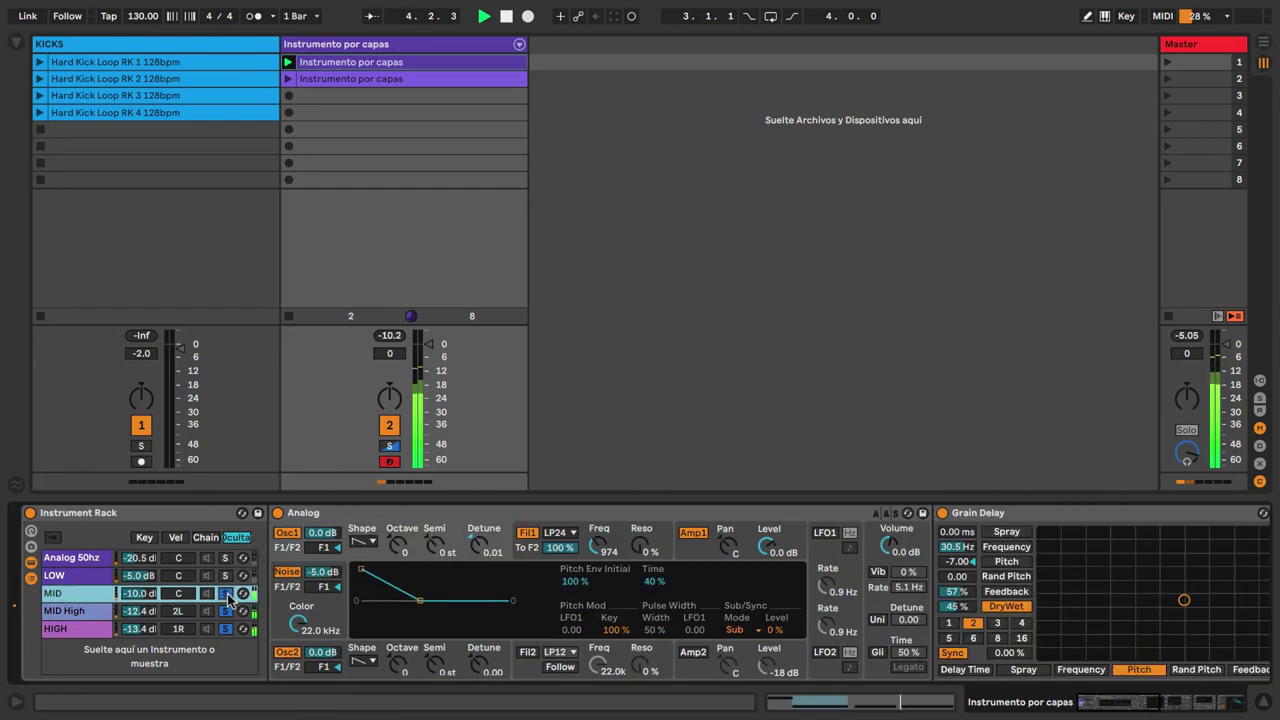
click(226, 577)
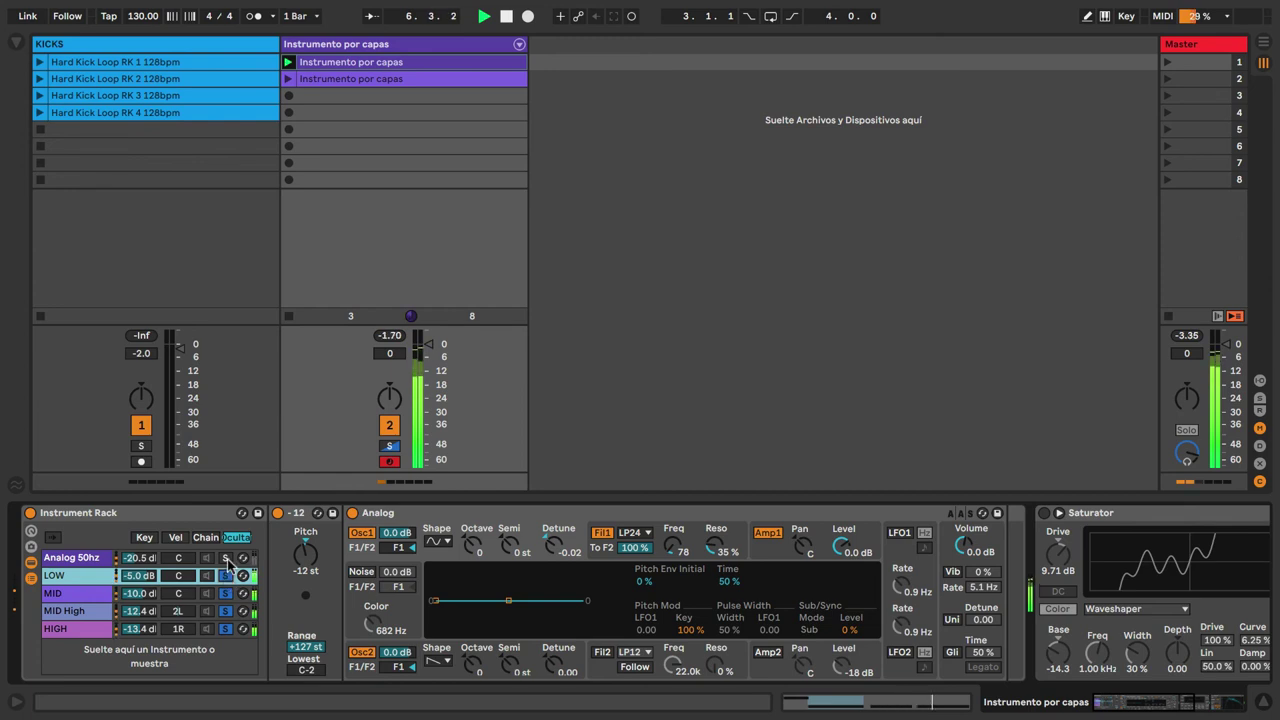
click(226, 559)
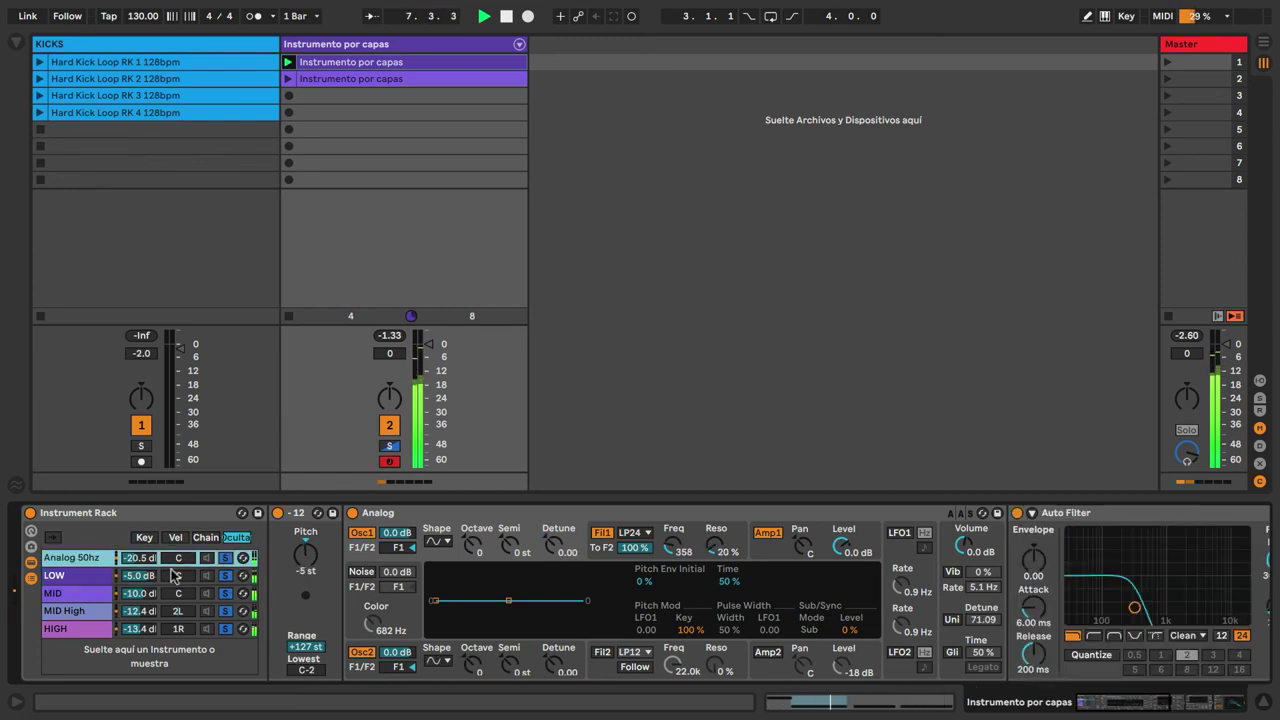
click(145, 577)
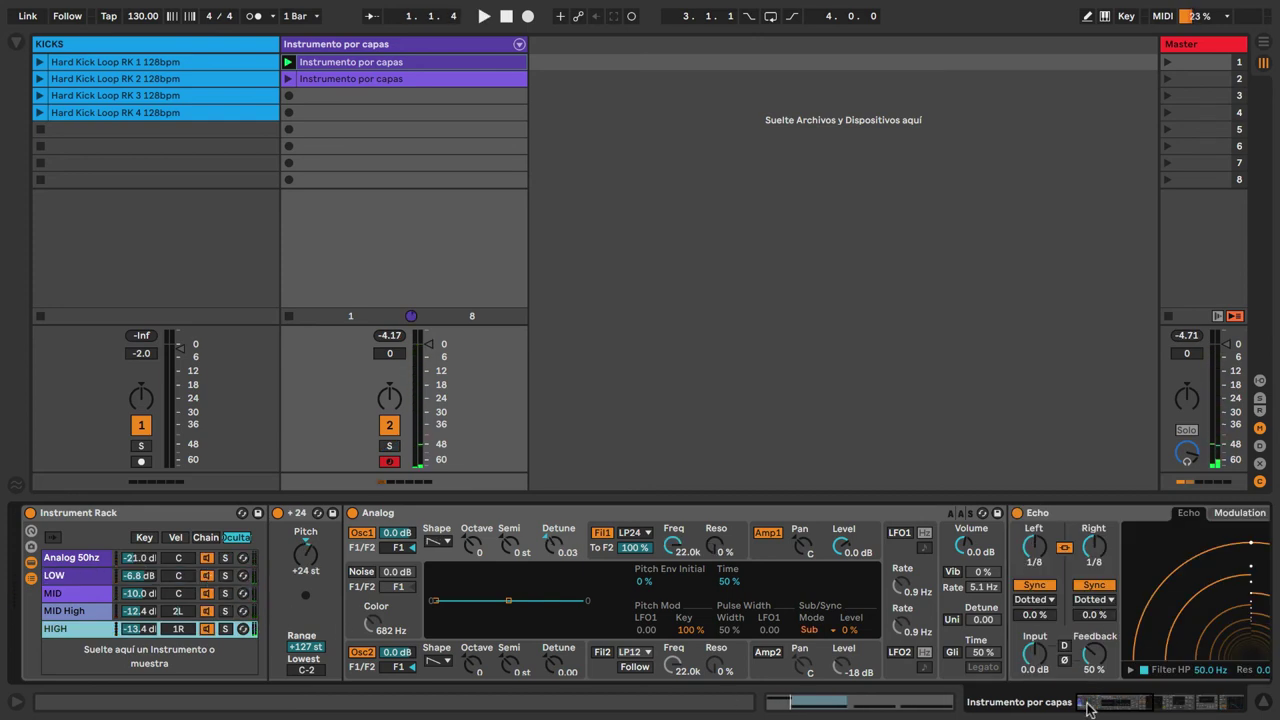
Step: Enable the Saturator after the Instrument Rack and audition its Waveshaper curve with the Period at 11.7 %
drag(1094, 704, 1196, 700)
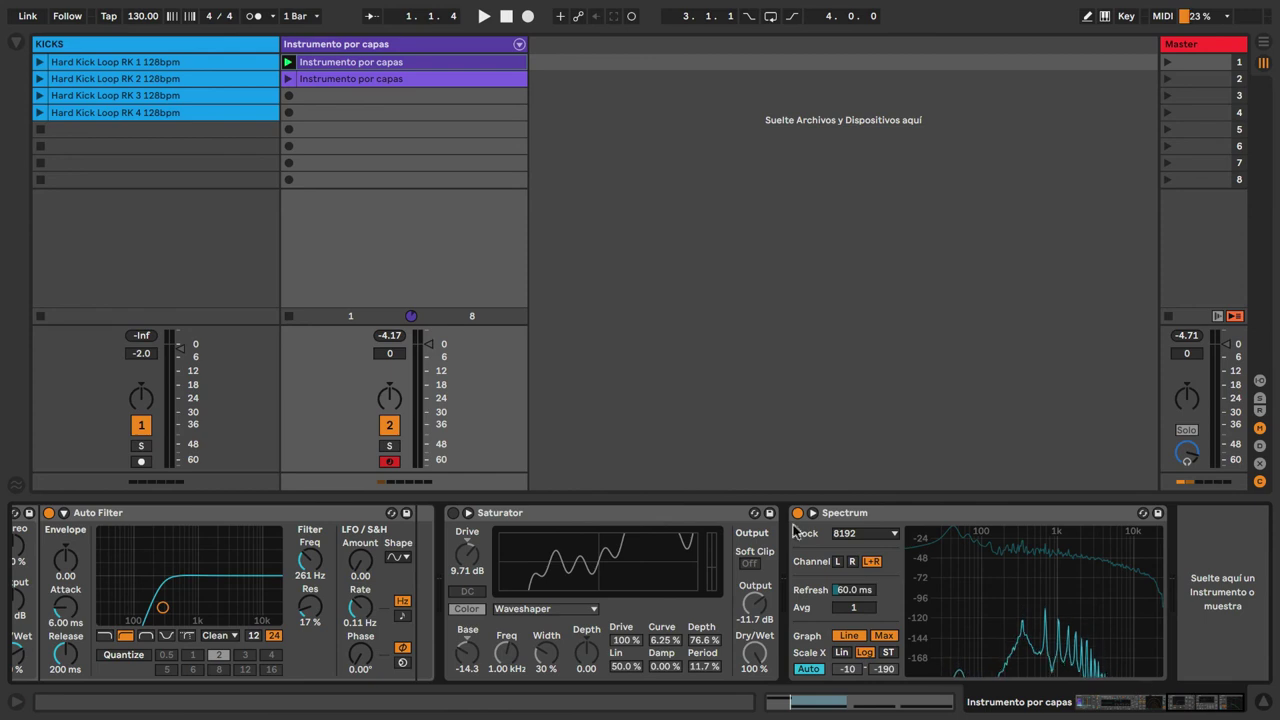
click(453, 513)
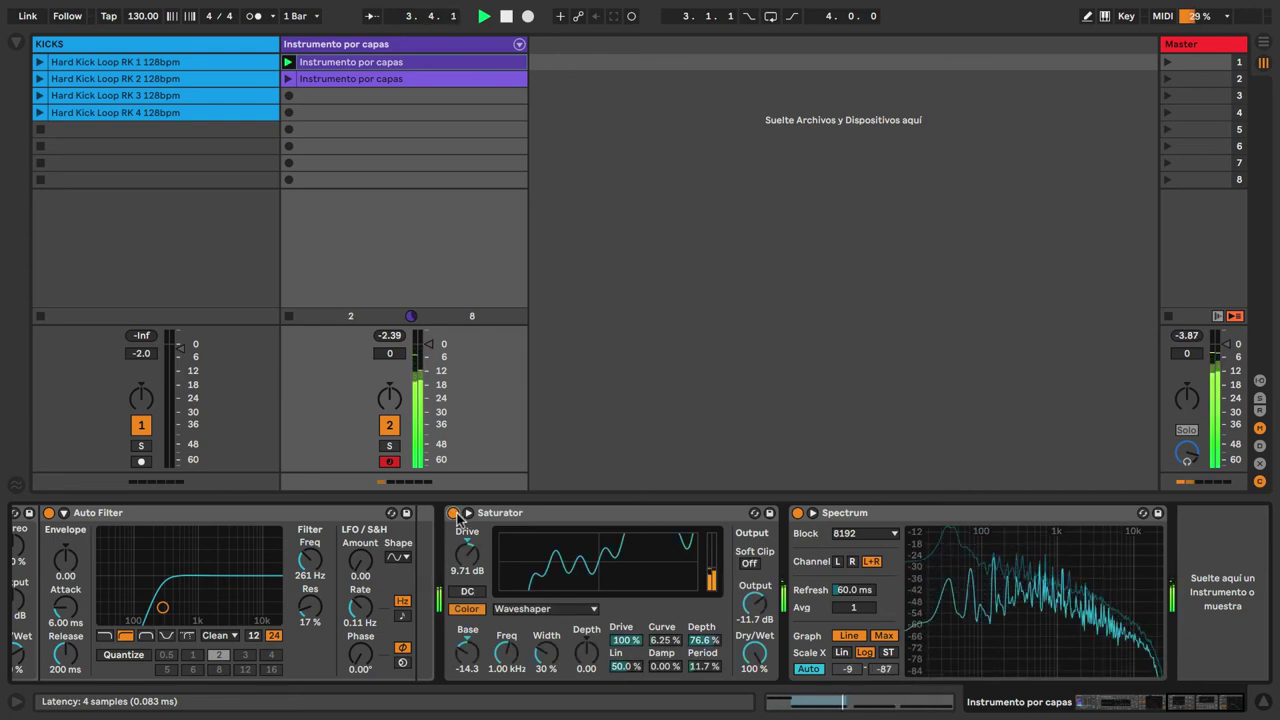
click(705, 666)
mouse_move(705, 666)
mouse_down()
mouse_move(705, 608)
mouse_move(707, 663)
mouse_up()
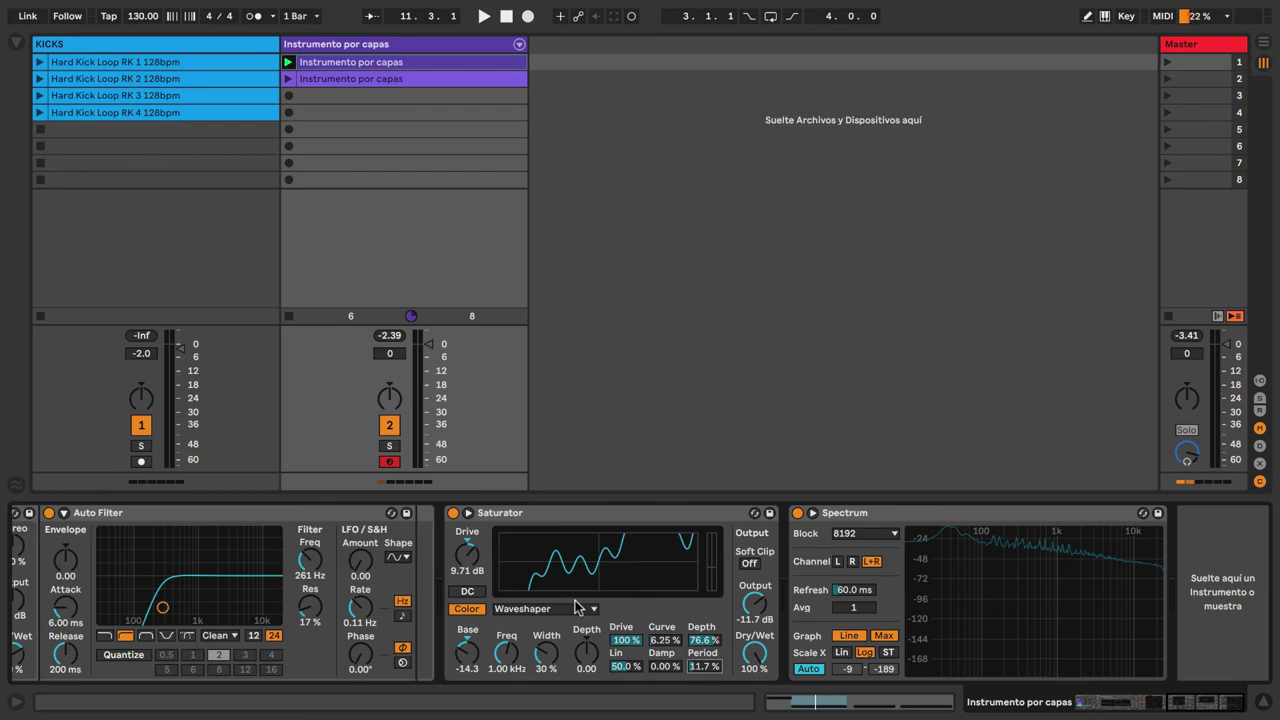
drag(1180, 705, 1043, 707)
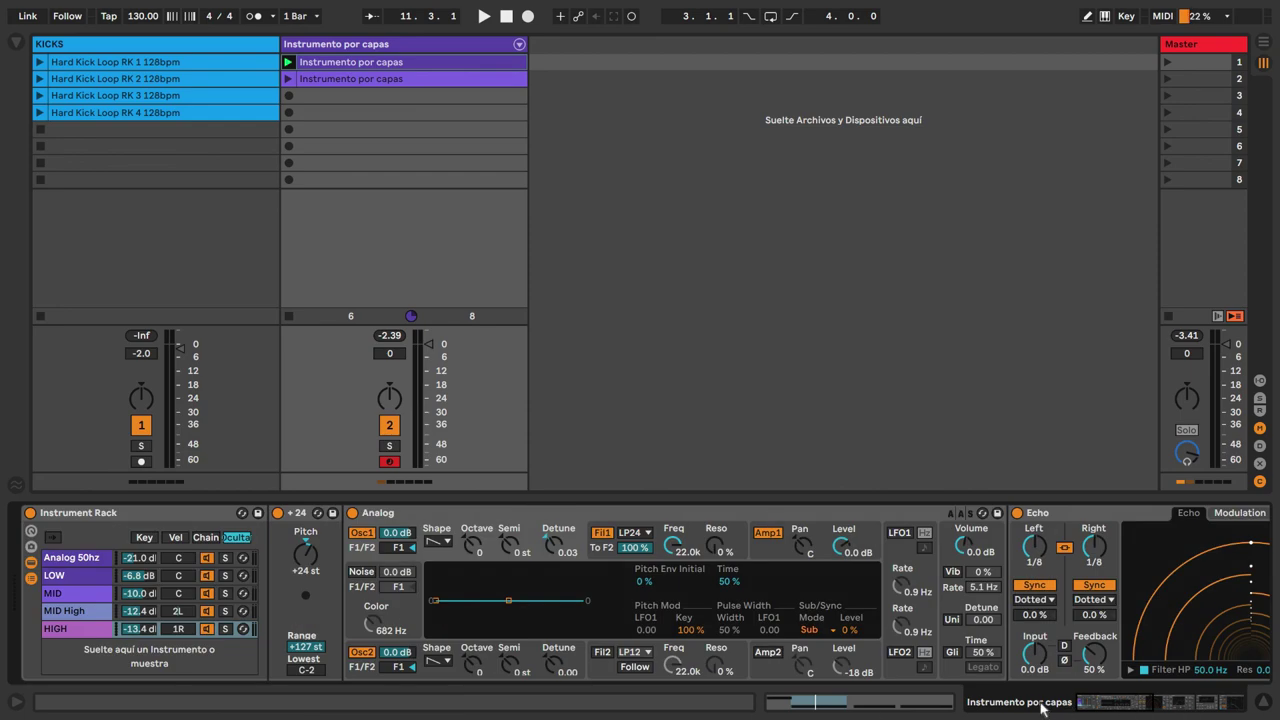